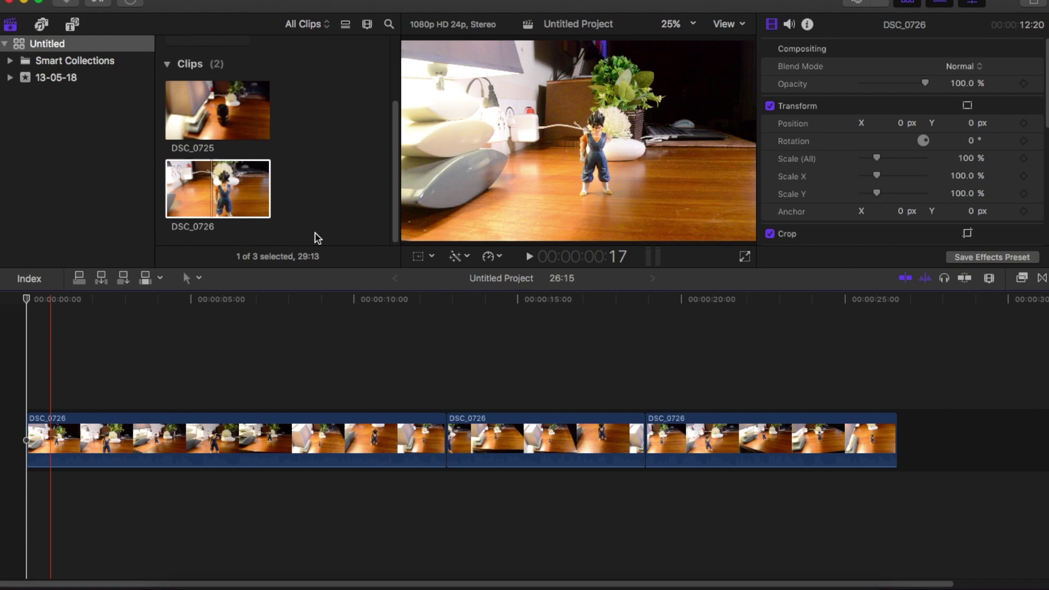
Step: Reveal a Normal (100%) retime bar on the first DSC_0726 piece and park the playhead near its start
click(489, 257)
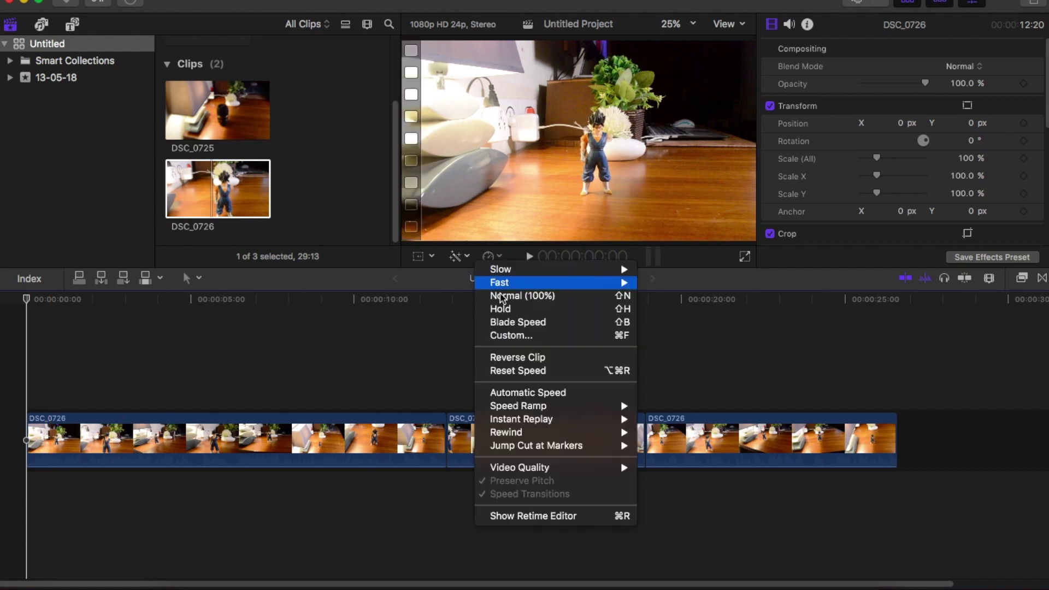
click(512, 335)
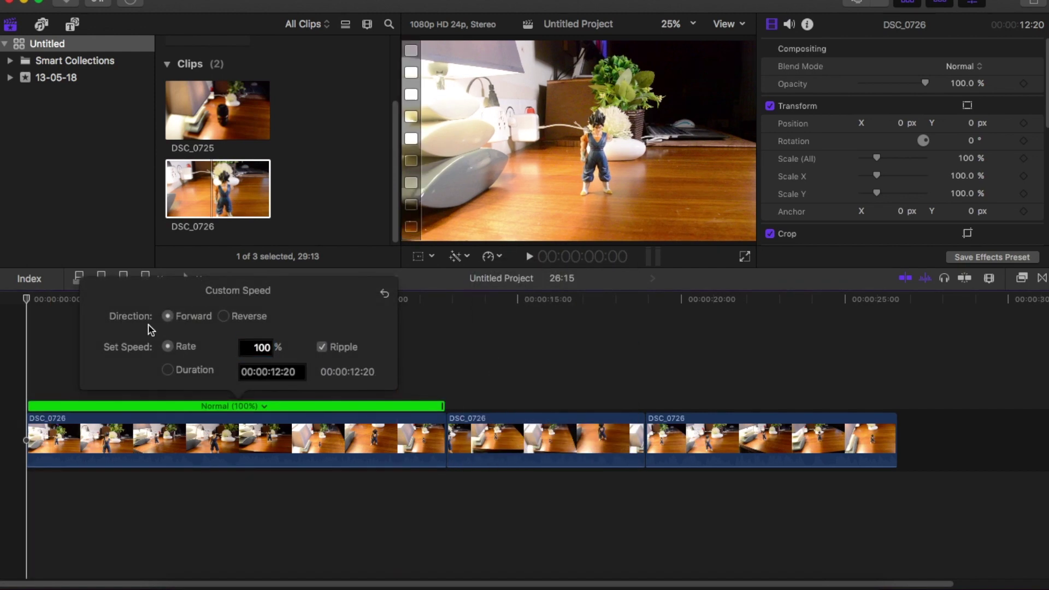
click(62, 321)
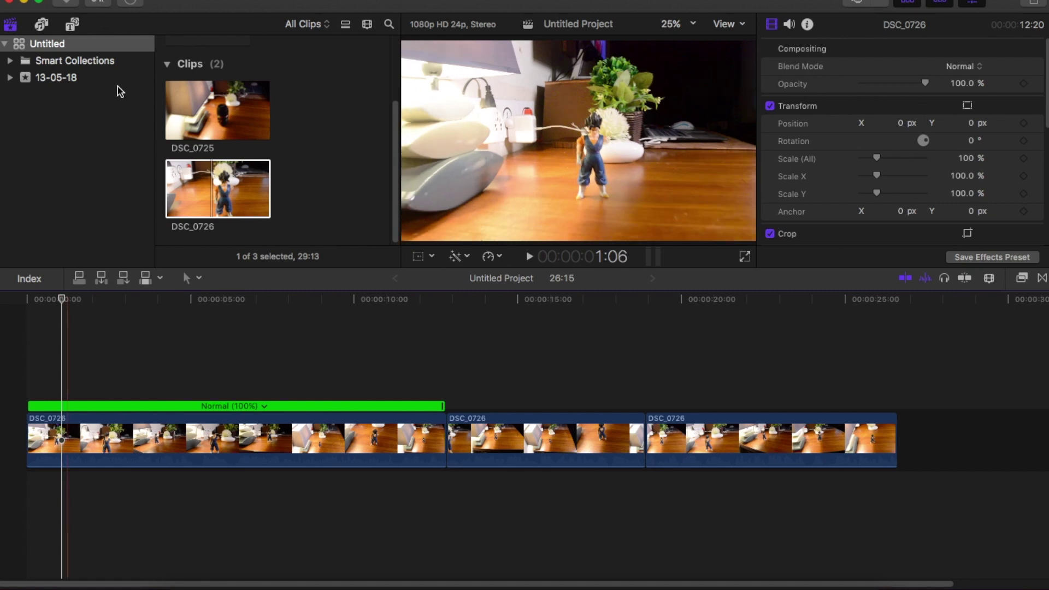
drag(66, 317, 104, 316)
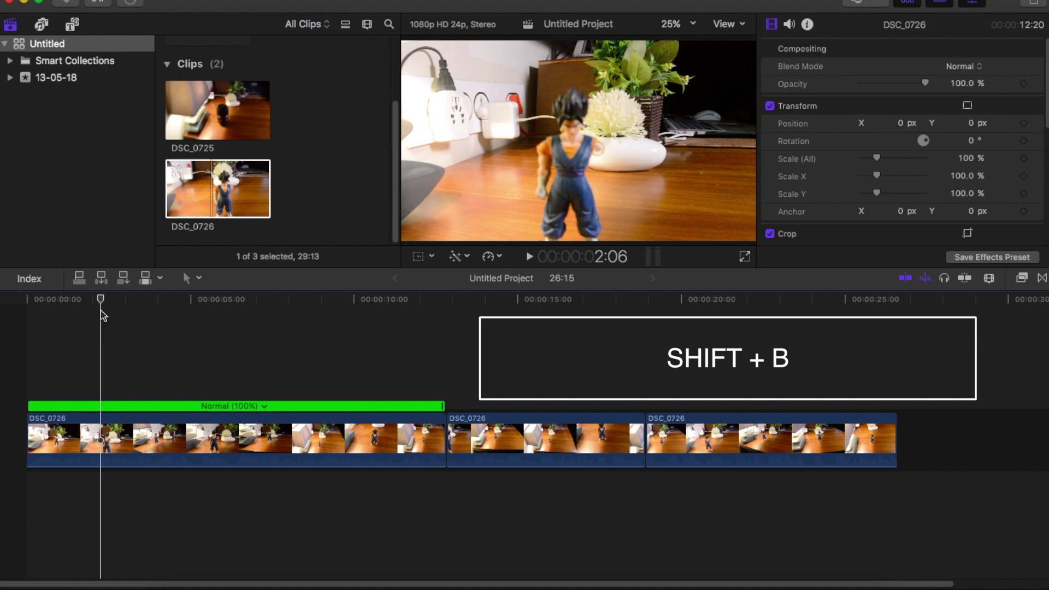
Step: Blade the first piece's speed at successive playhead positions into seven 100% sections
key(shift+b)
drag(102, 312, 366, 377)
key(shift+b)
key(shift+b)
key(shift+b)
key(shift+b)
key(shift+b)
key(shift+b)
key(shift+b)
key(shift+b)
key(shift+b)
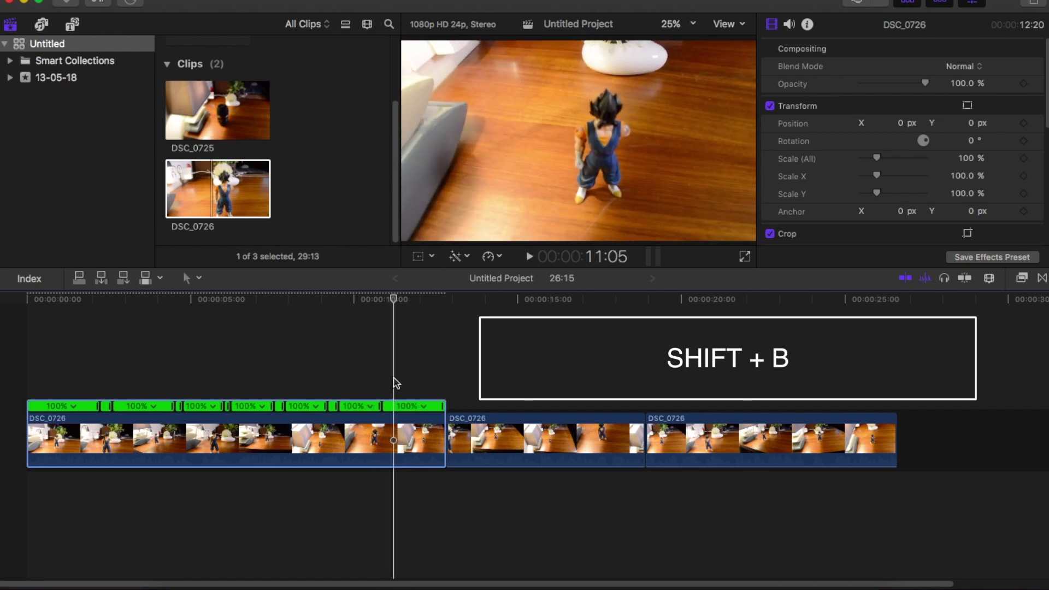
drag(397, 382, 440, 392)
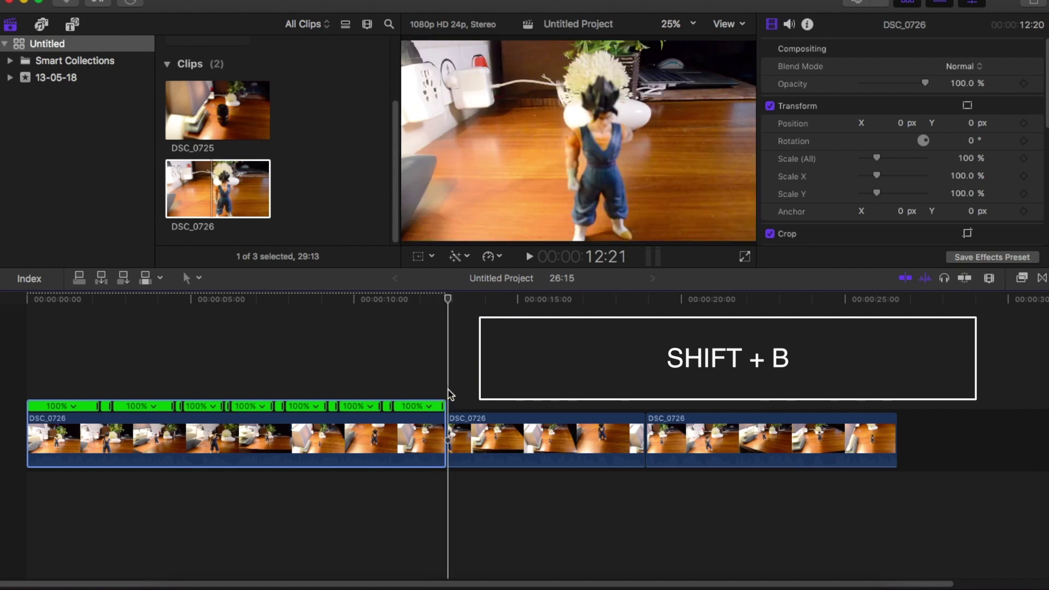
click(451, 394)
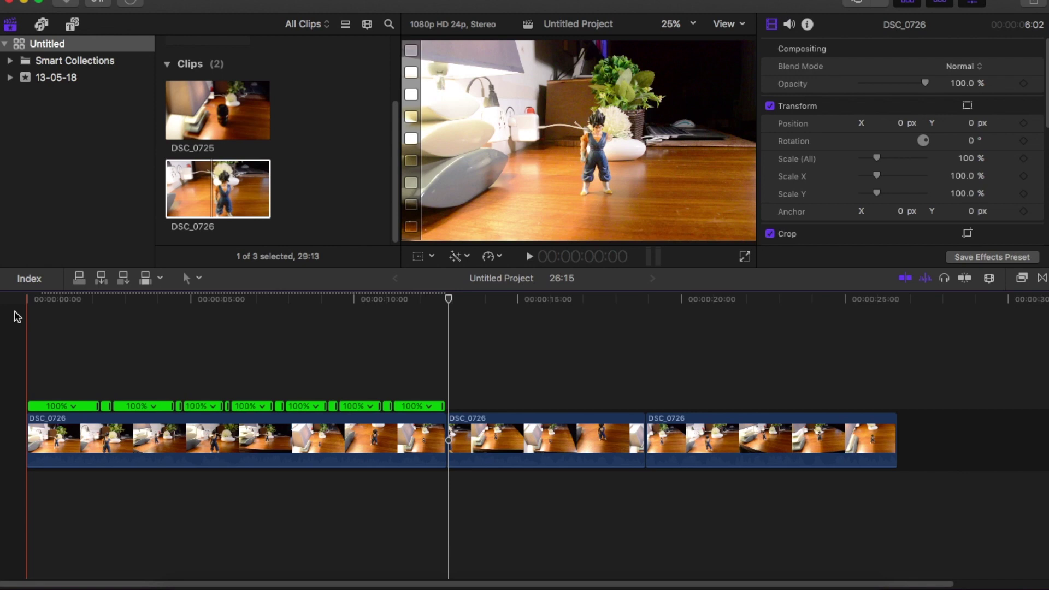
Step: Drag alternate retime handles left to make those sections Fast, shrinking the piece to 05:02
drag(100, 406, 40, 409)
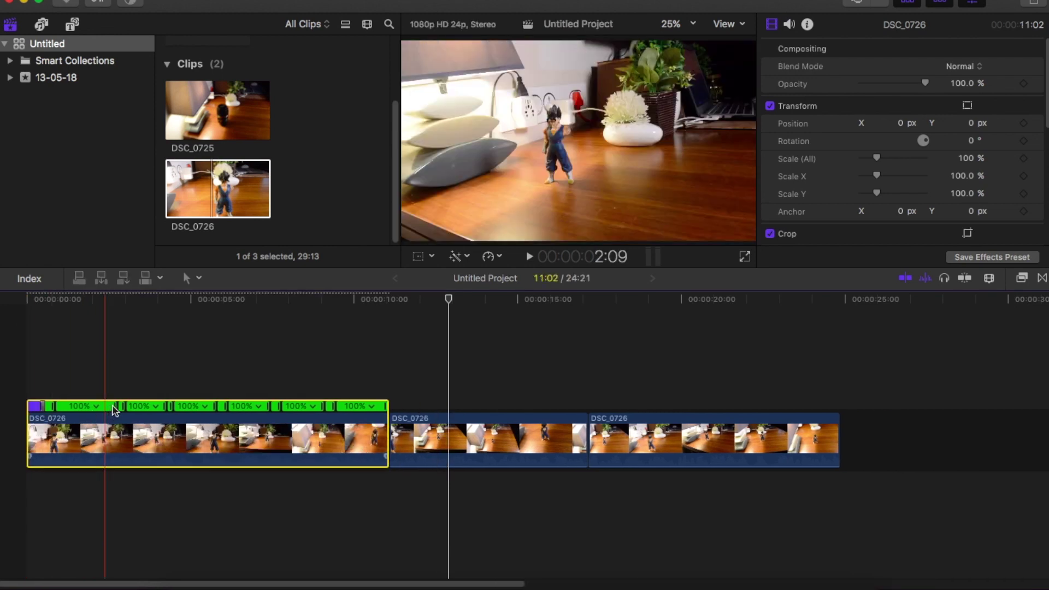
drag(112, 409, 189, 407)
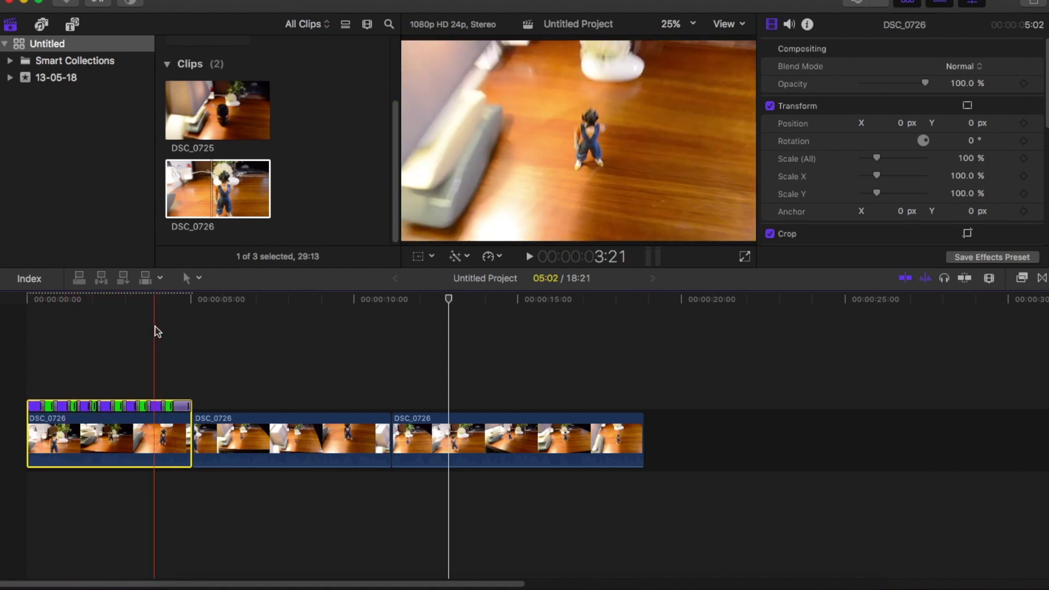
scroll(157, 331, up, 6)
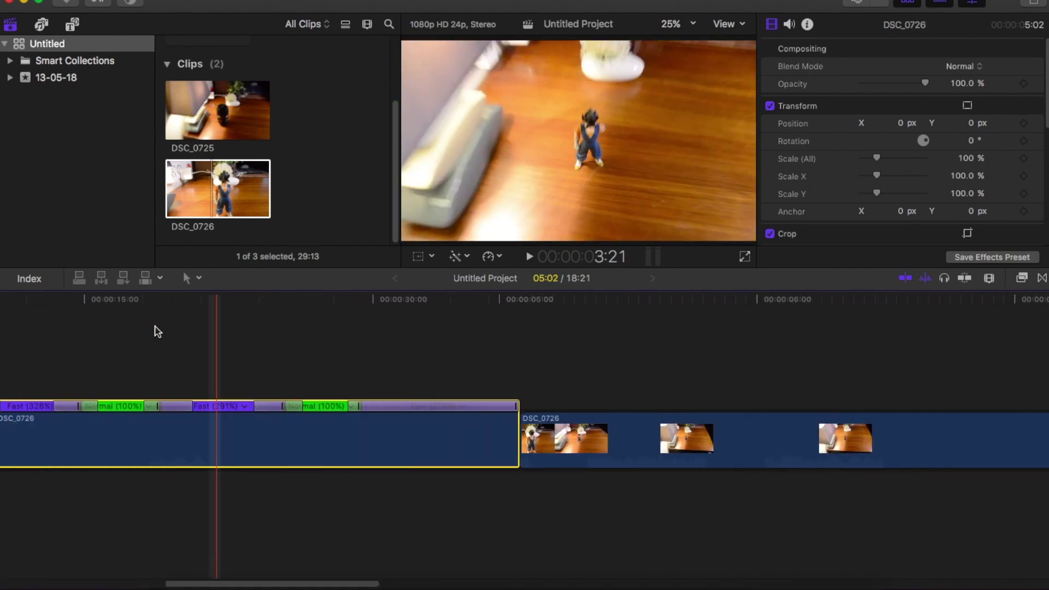
scroll(157, 332, left, 10)
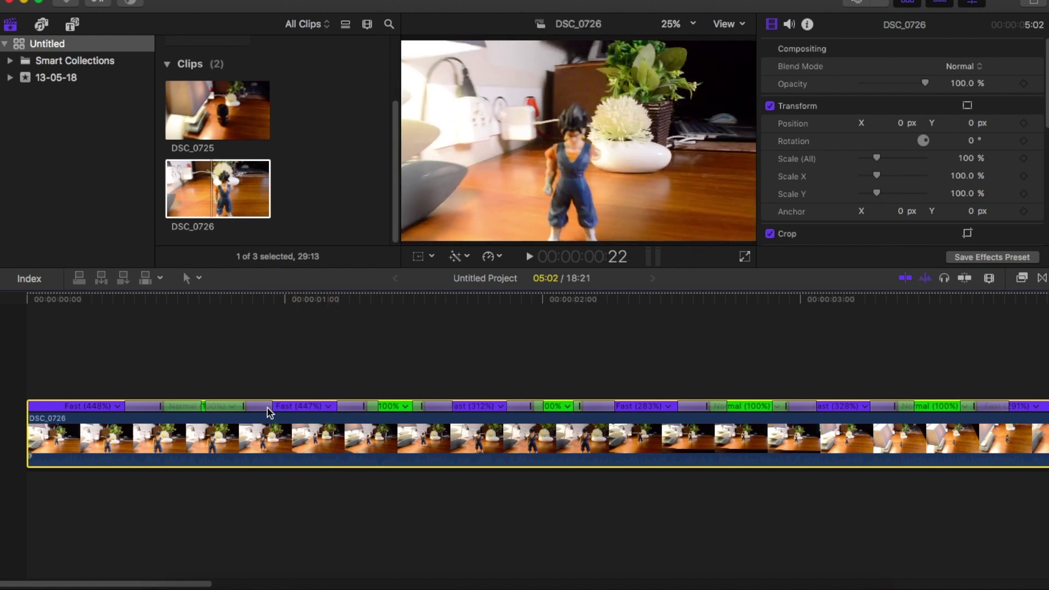
click(331, 408)
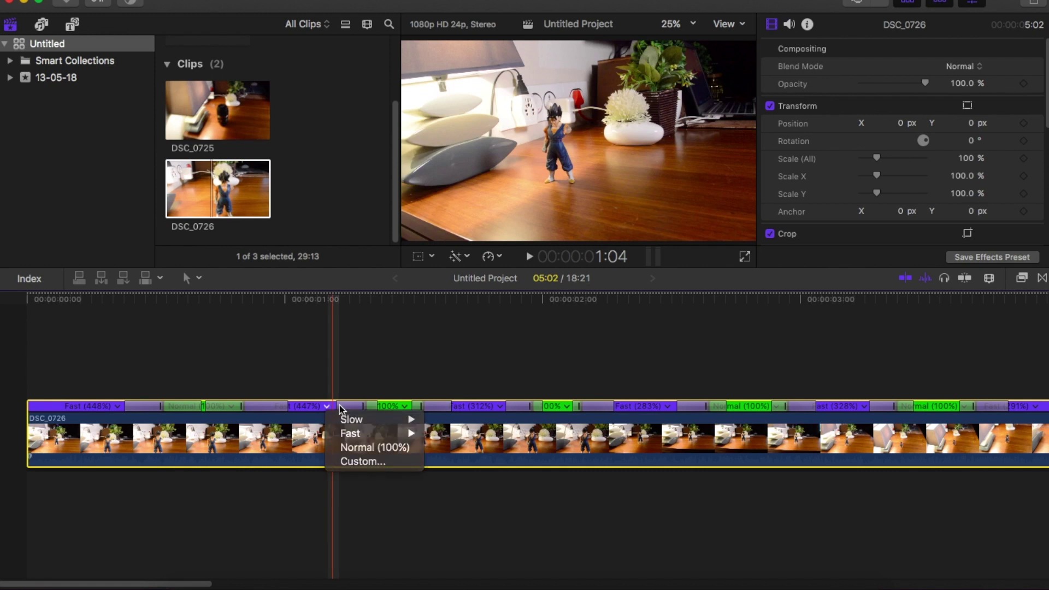
click(340, 409)
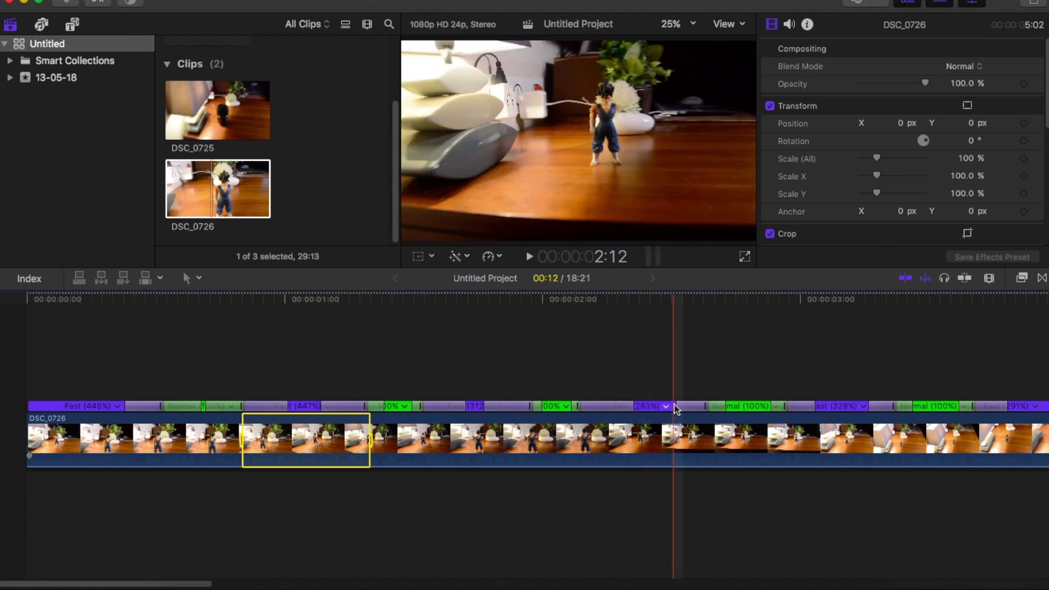
scroll(748, 405, right, 5)
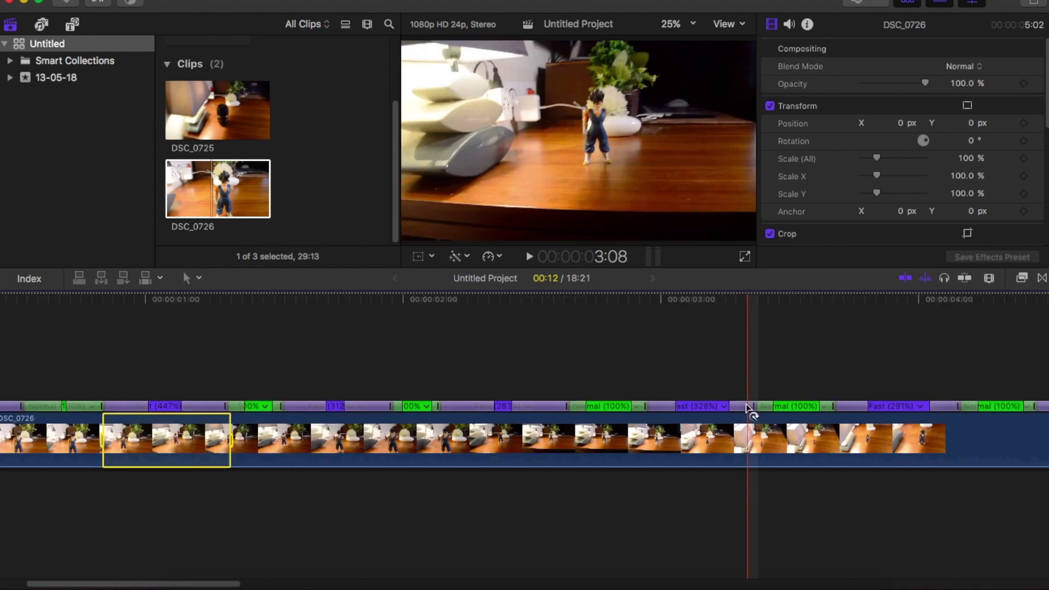
scroll(675, 404, right, 1)
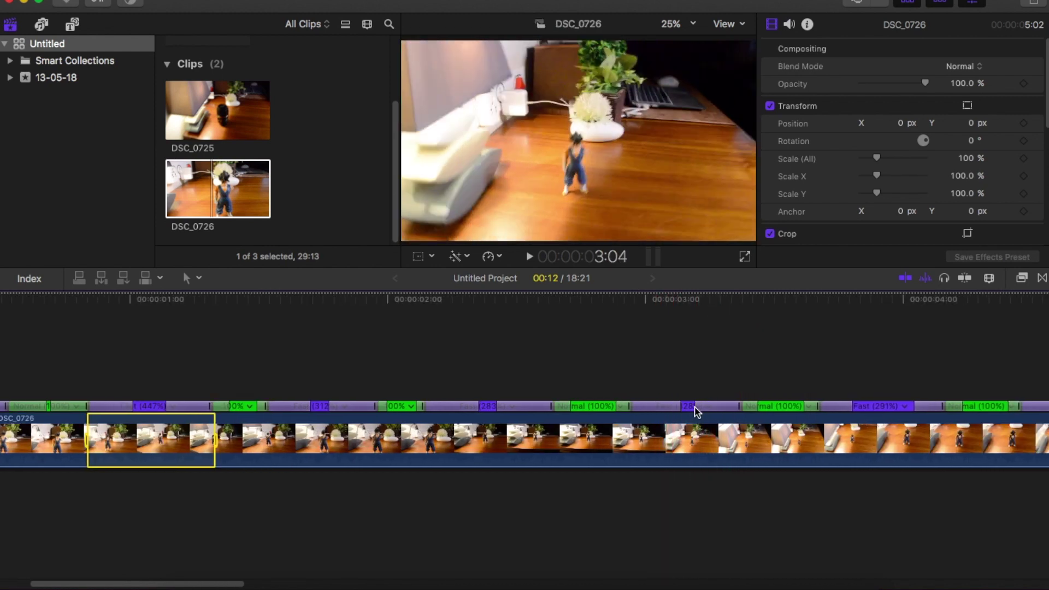
scroll(710, 413, right, 1)
scroll(705, 412, right, 8)
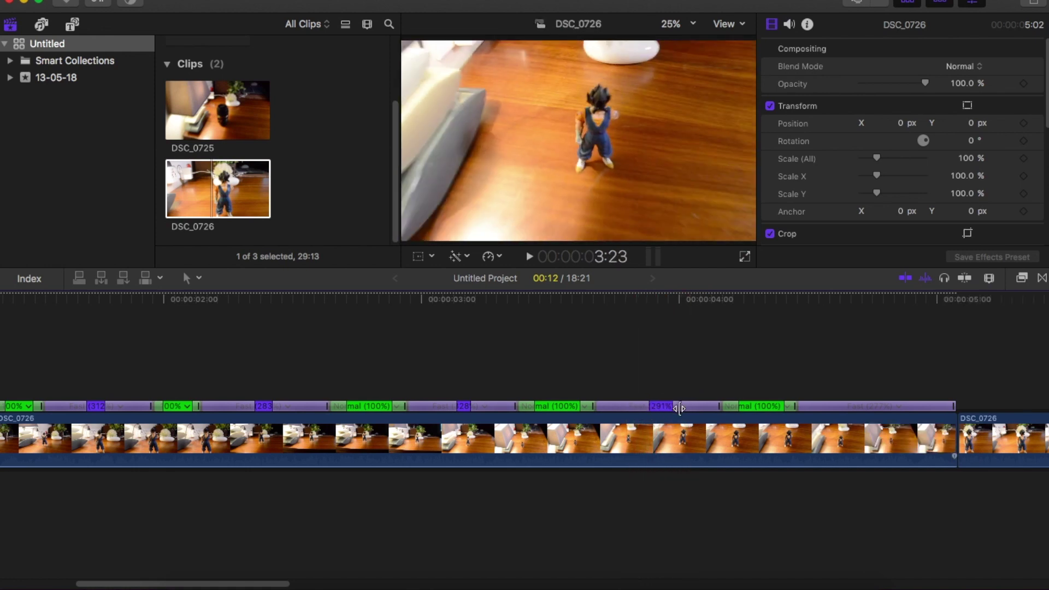
click(28, 312)
key(Home)
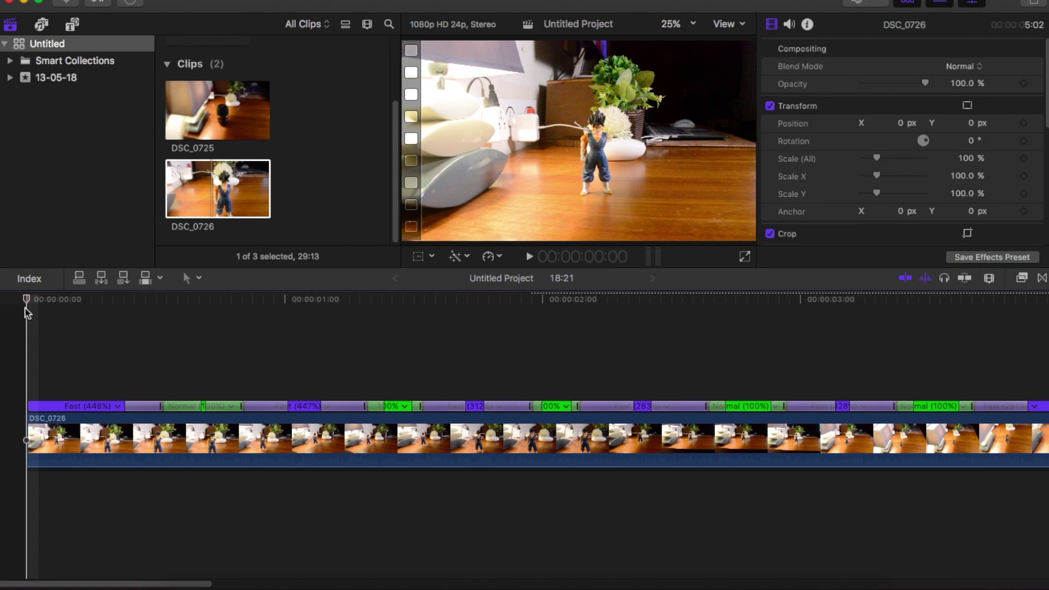
key(shift+z)
key(space)
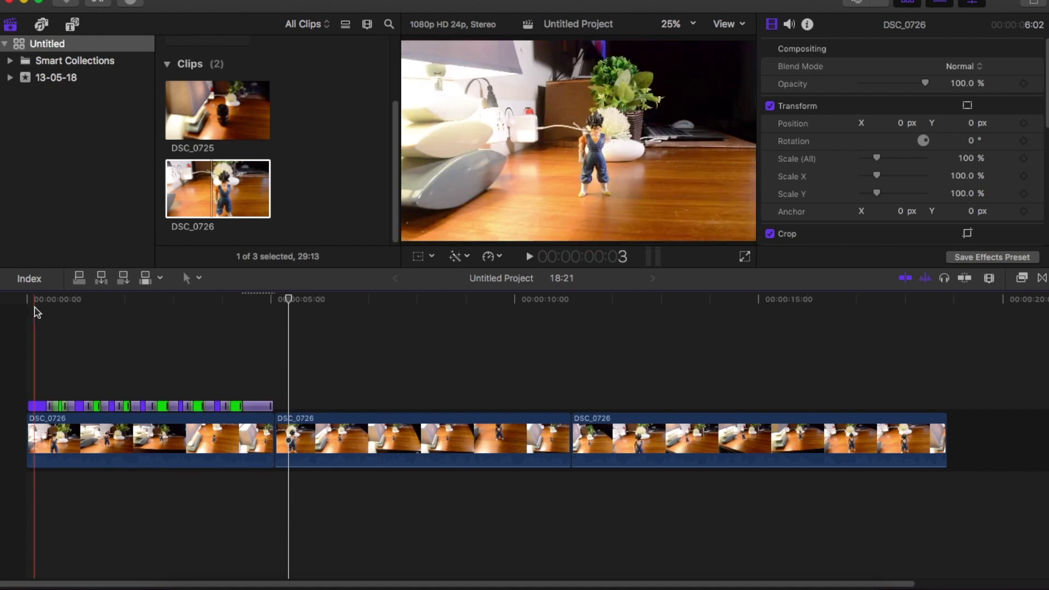
key(super+equal)
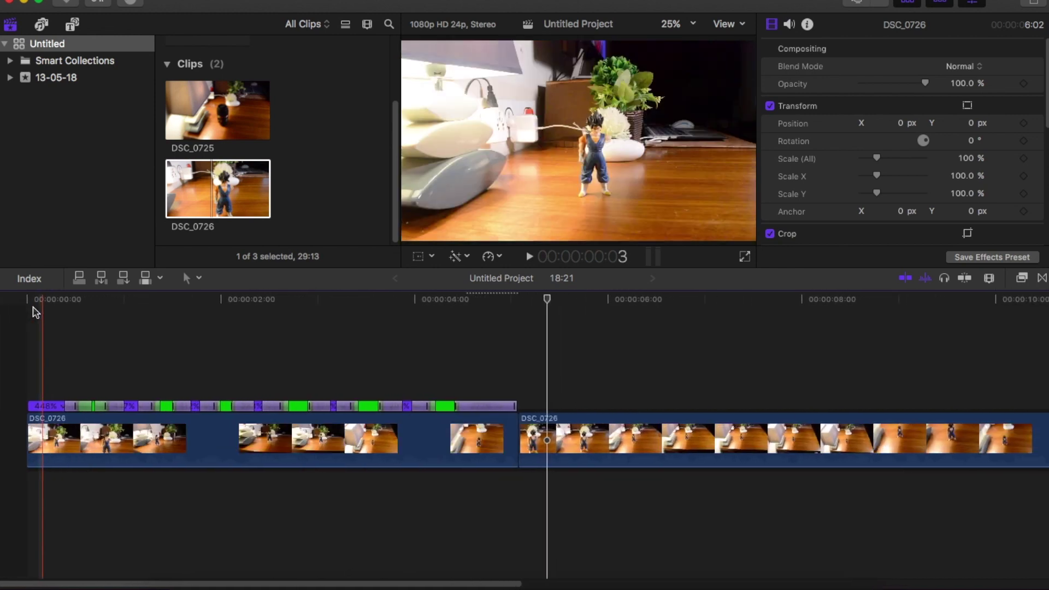
key(space)
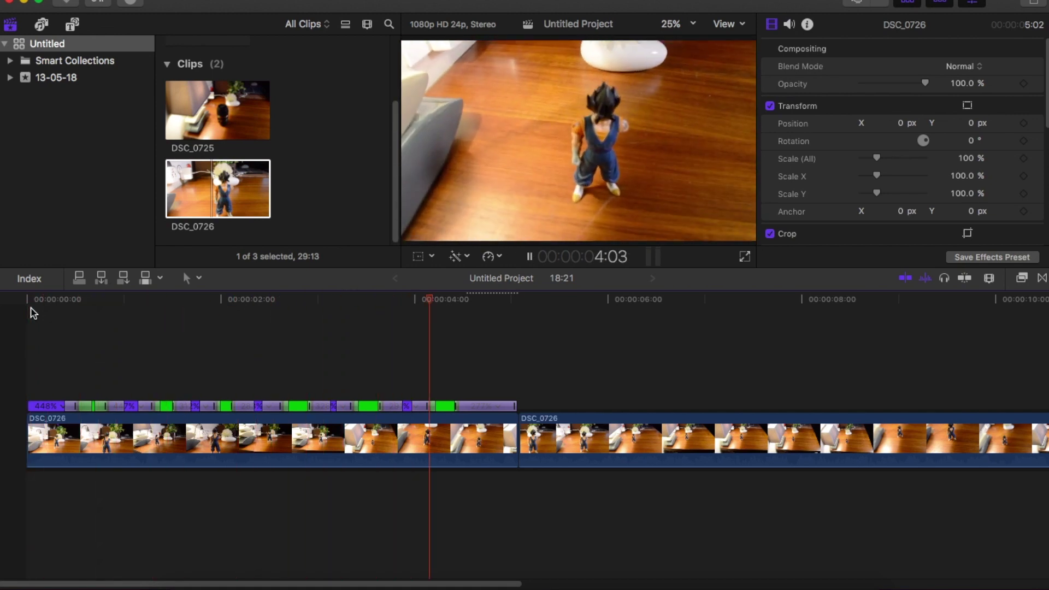
key(space)
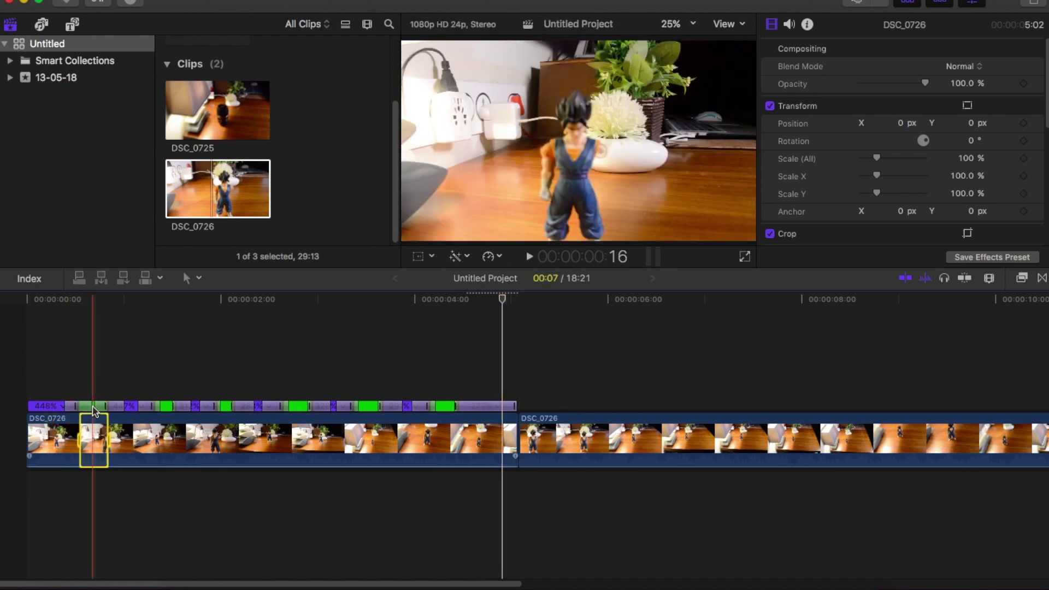
Step: Zoom in and stretch the first green Normal (100%) section into orange slow motion
key(super+equal)
key(super+equal)
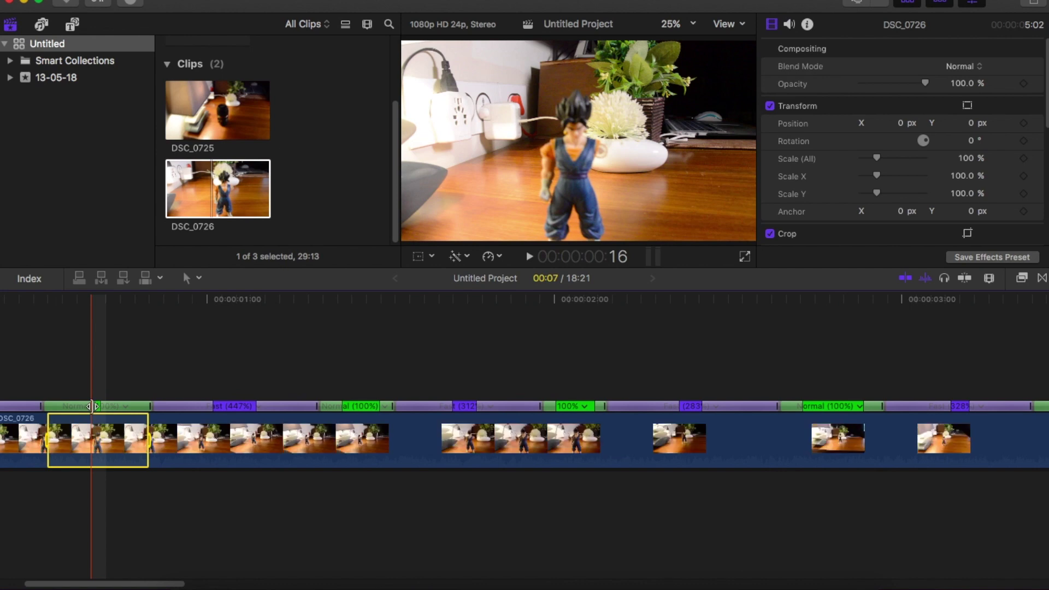
click(93, 407)
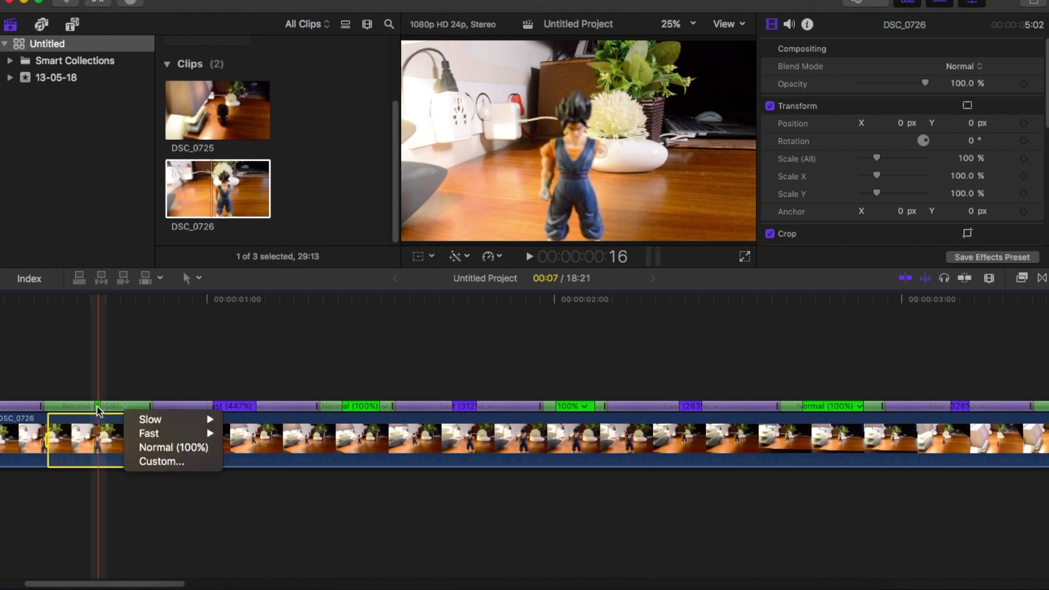
click(97, 409)
click(98, 409)
click(98, 410)
click(98, 409)
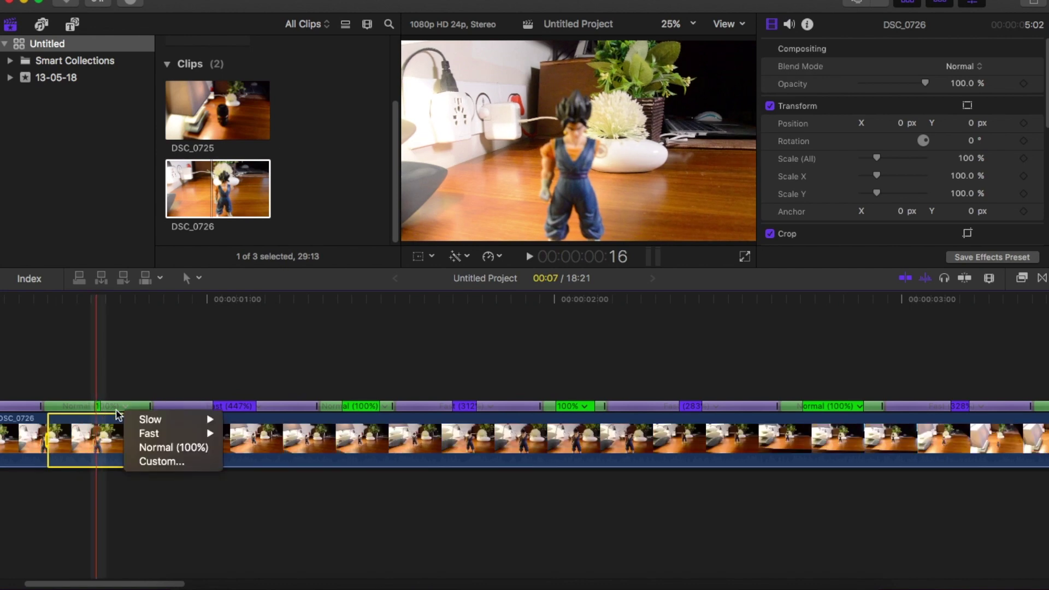
click(150, 412)
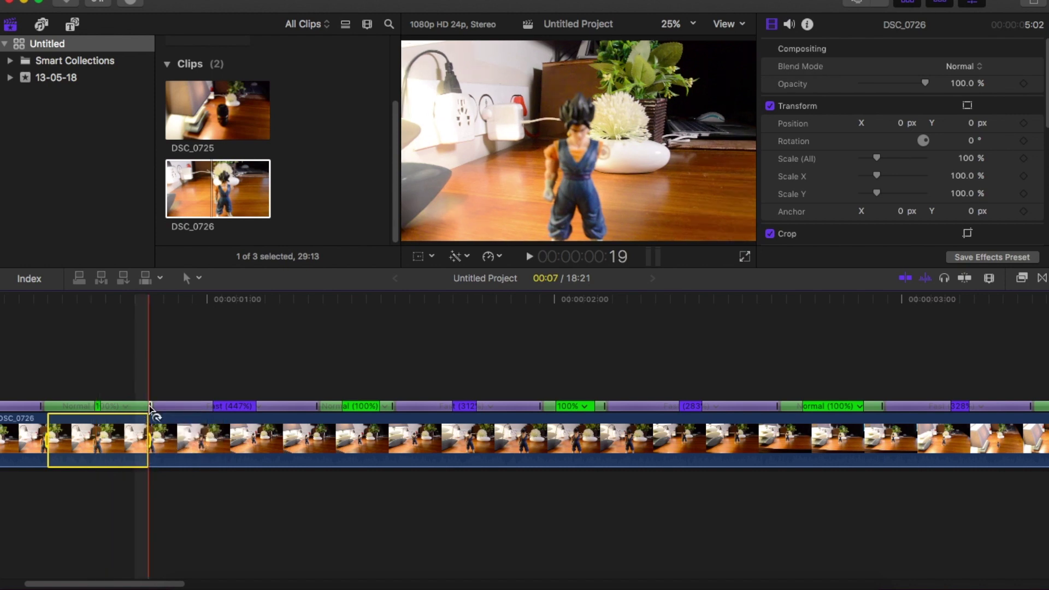
drag(148, 417, 197, 415)
Step: Slow the remaining Normal sections (one to 72%), preview them, and fit the project in view
drag(431, 411, 460, 412)
mouse_move(676, 413)
mouse_down()
mouse_move(703, 414)
mouse_move(686, 413)
mouse_up()
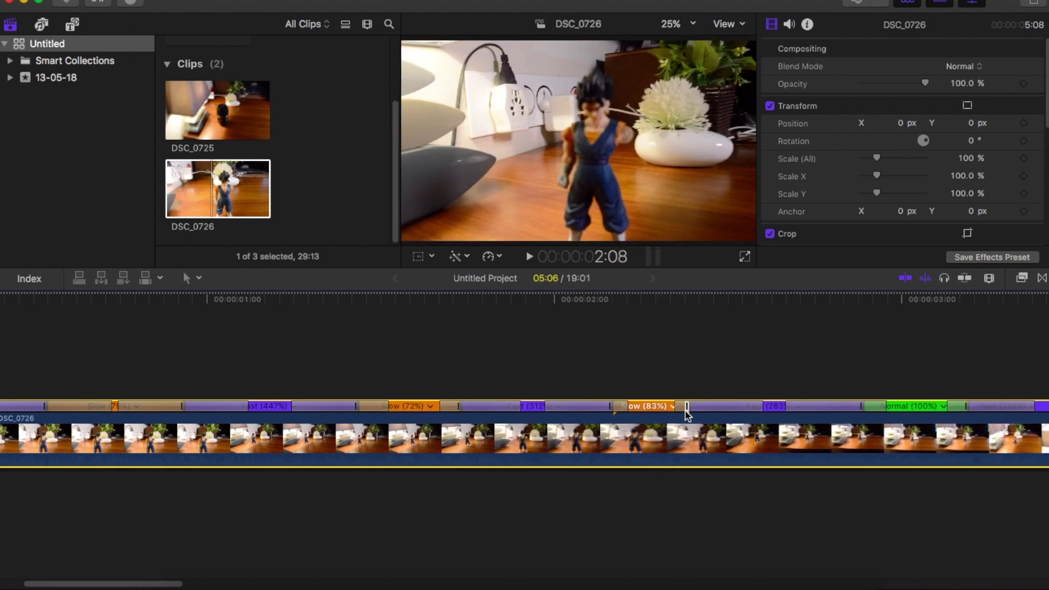
key(space)
key(space)
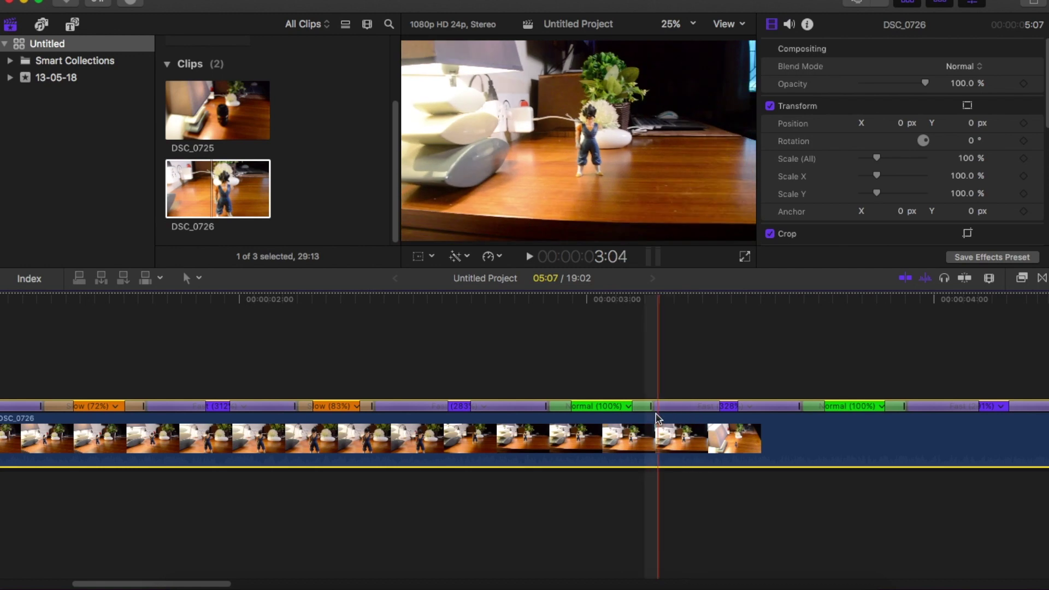
drag(656, 414, 745, 411)
scroll(666, 410, right, 5)
scroll(733, 423, right, 4)
scroll(733, 423, right, 4)
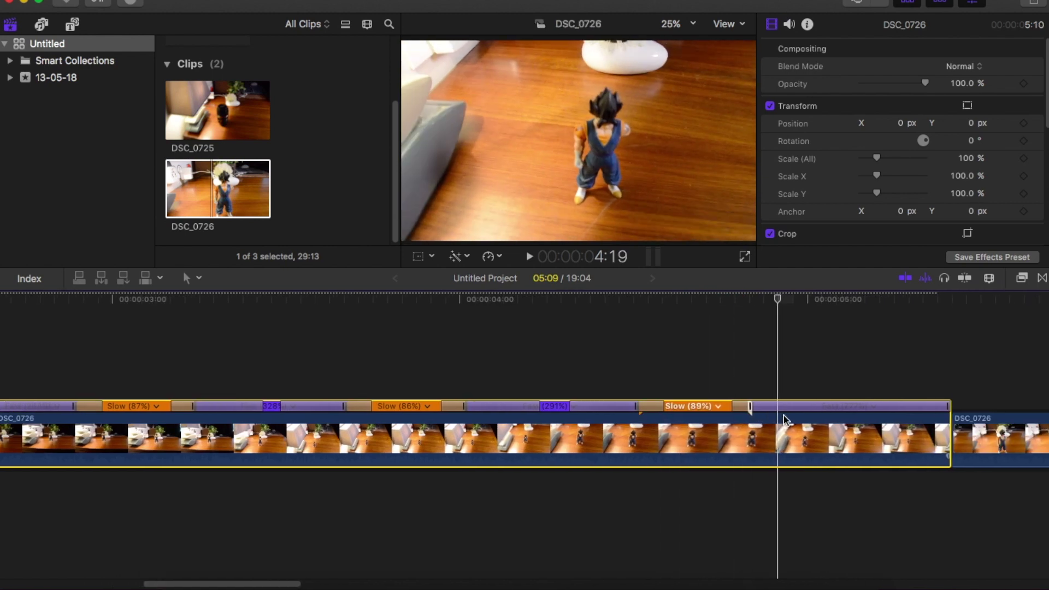
key(shift+z)
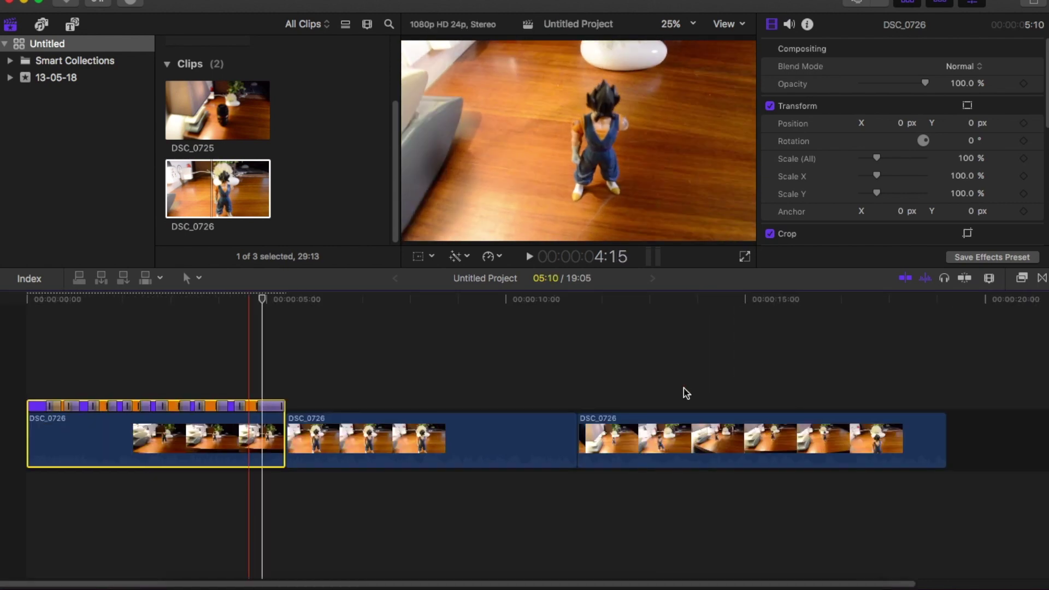
click(164, 351)
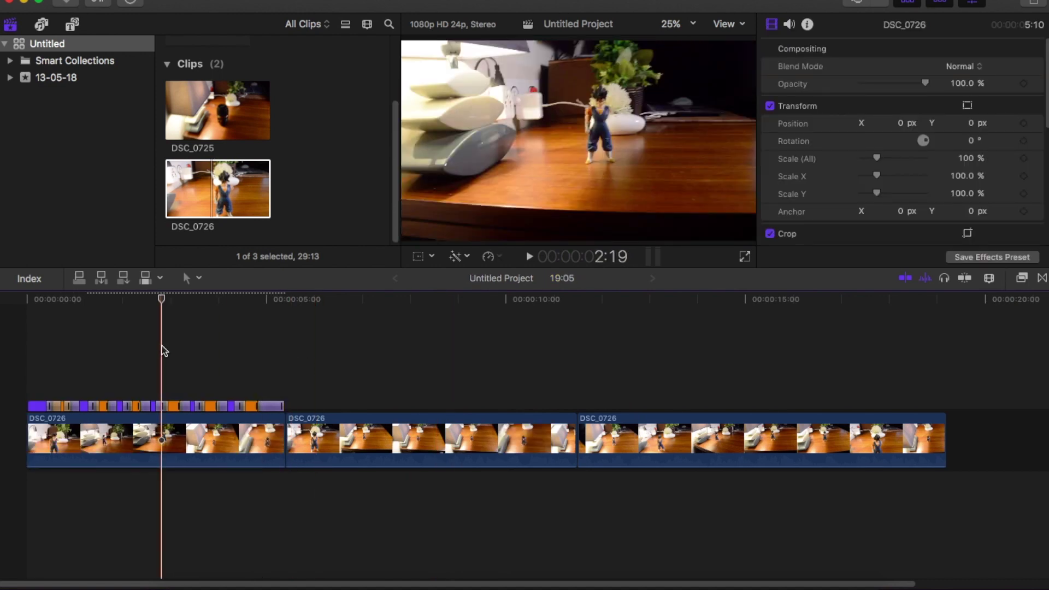
key(space)
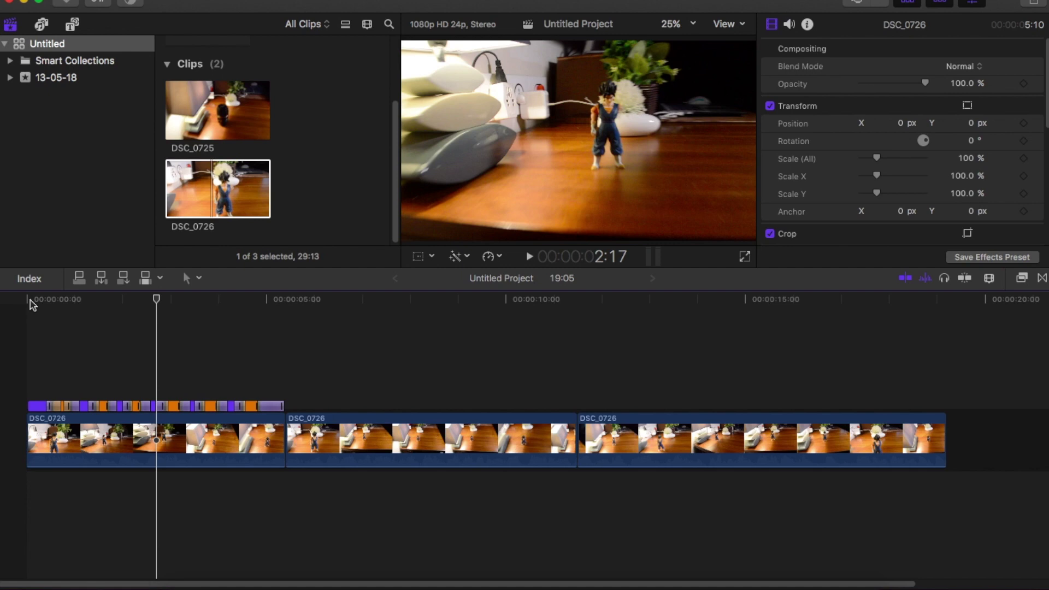
click(31, 302)
key(space)
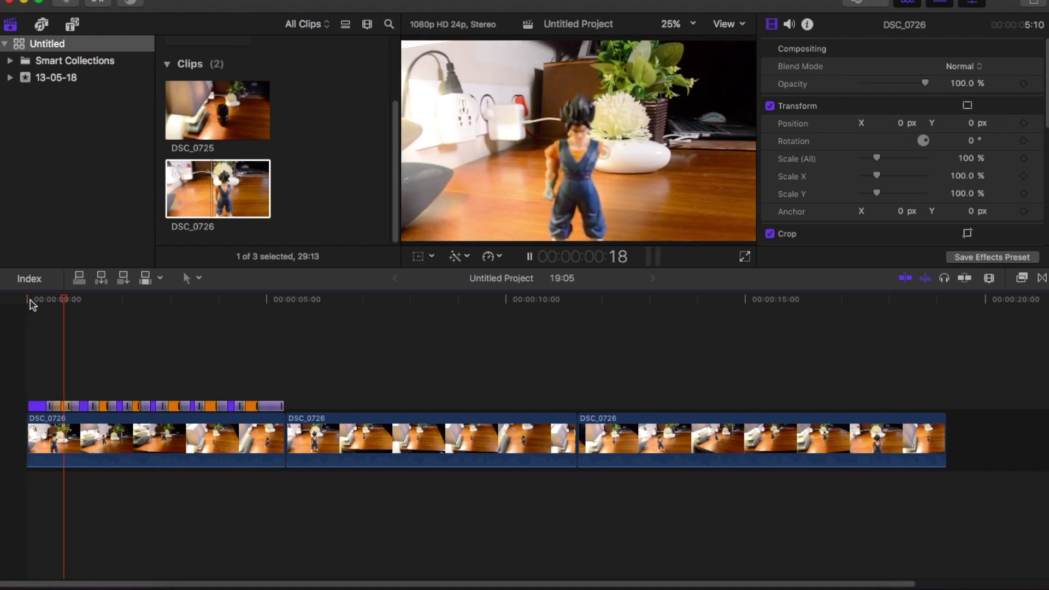